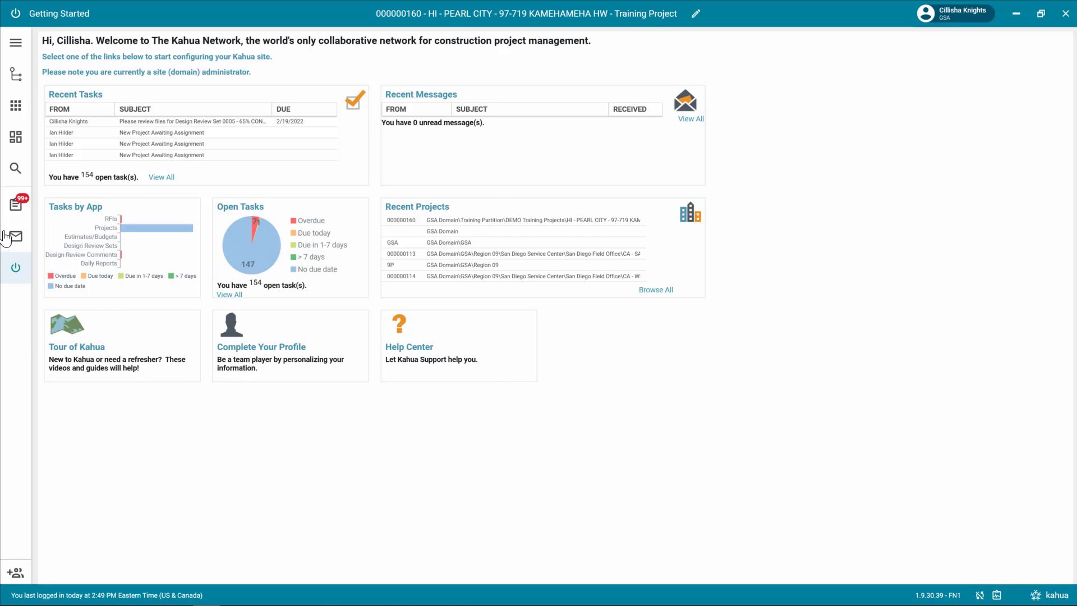
Open File Manager on 4.5 65% Construction Documents, scoped to All Subfolders (Controlled)
{"action": "left_click", "coordinate": [16, 110]}
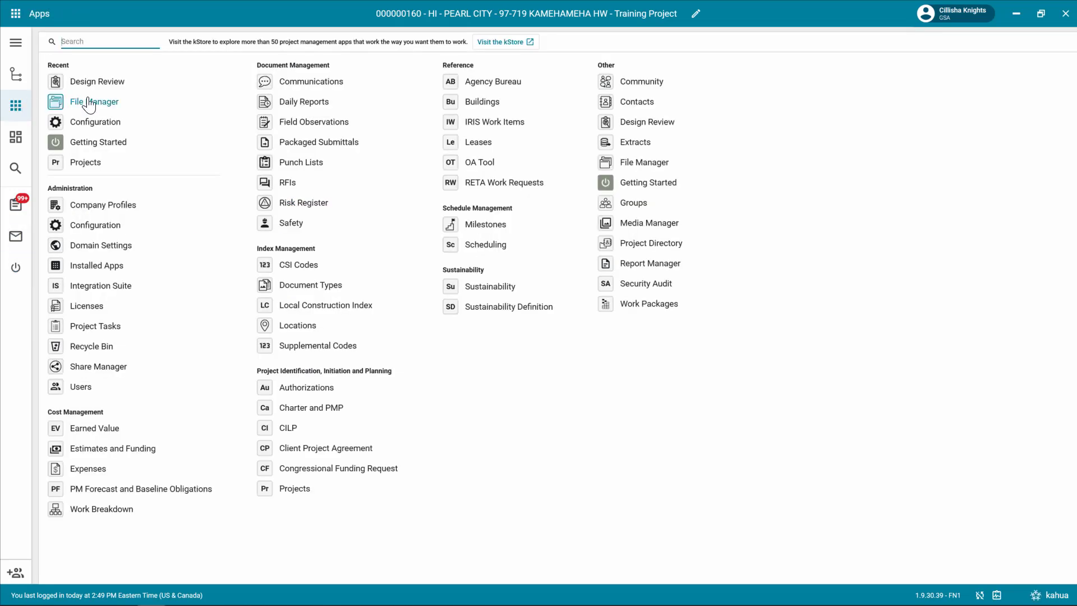
{"action": "left_click", "coordinate": [112, 106]}
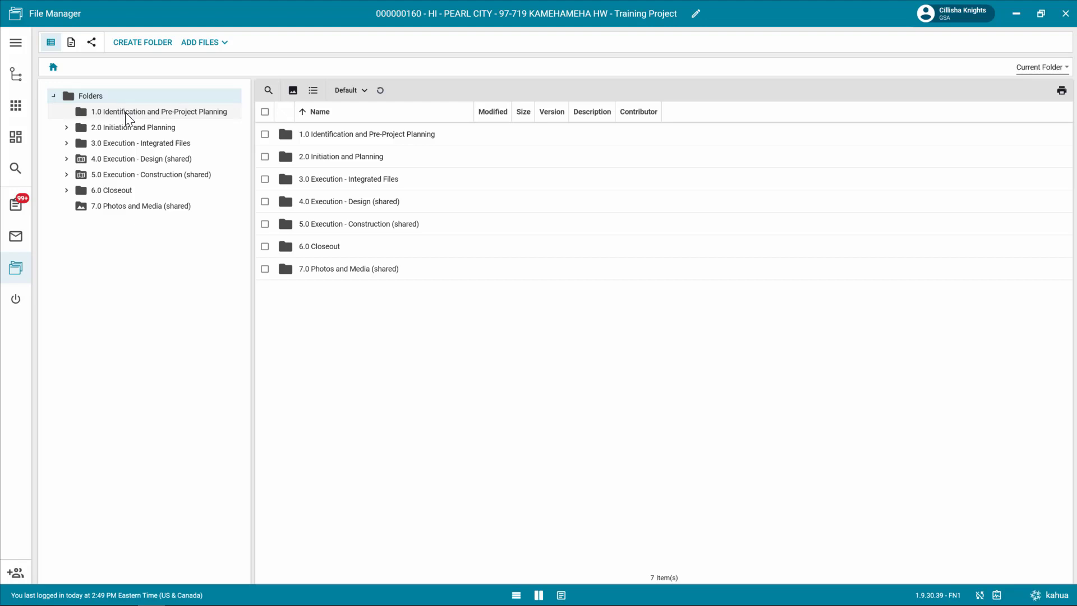
{"action": "left_click", "coordinate": [66, 159]}
{"action": "left_click", "coordinate": [135, 240]}
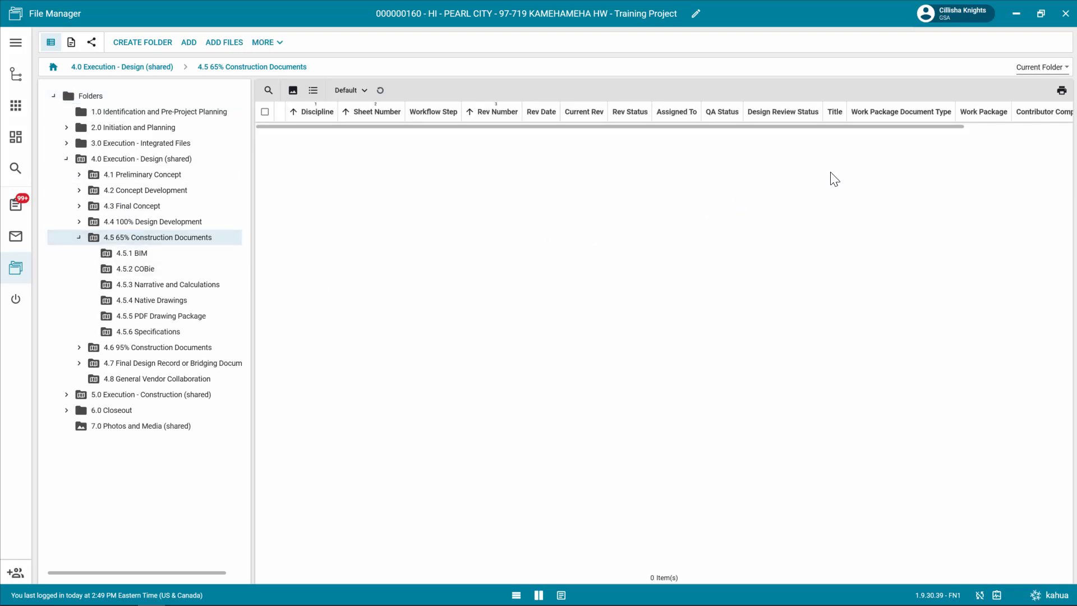
{"action": "left_click", "coordinate": [1028, 73]}
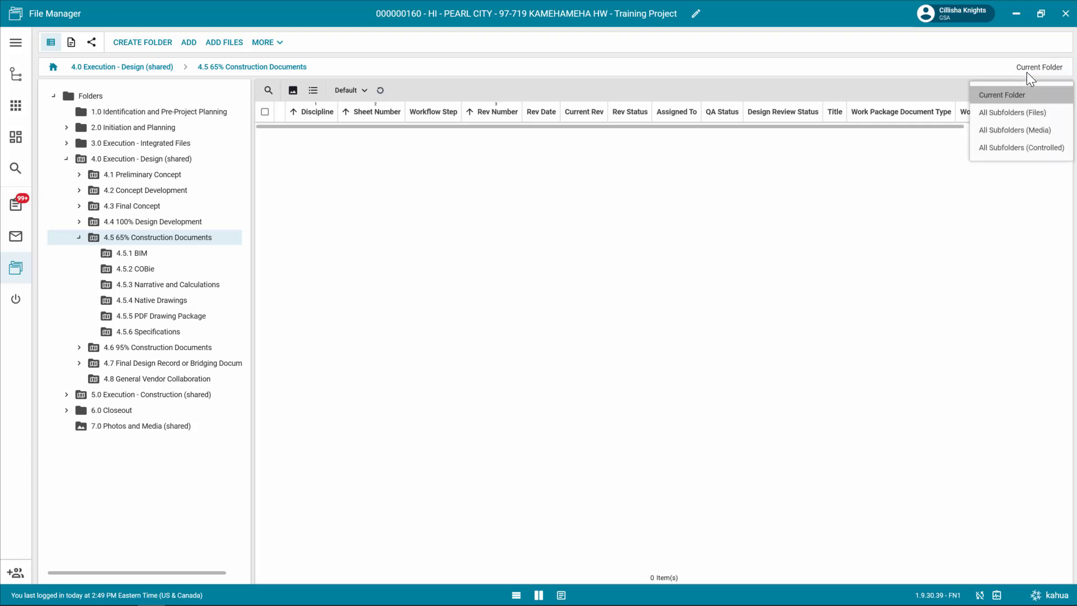
{"action": "left_click", "coordinate": [1029, 149]}
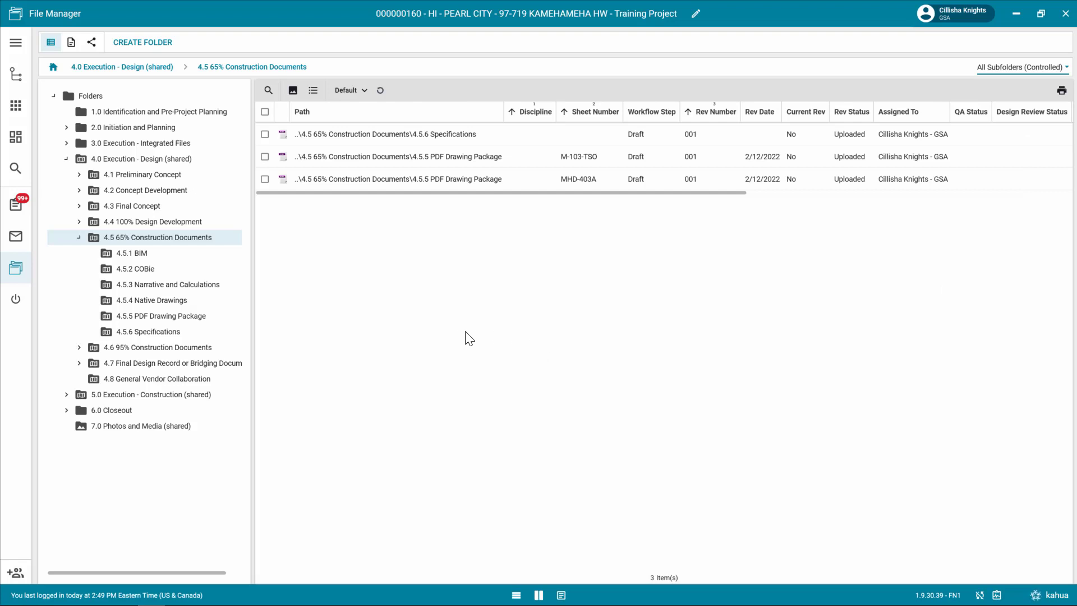
Preview the combined specifications PDF, then select all three draft files
{"action": "left_click", "coordinate": [357, 135]}
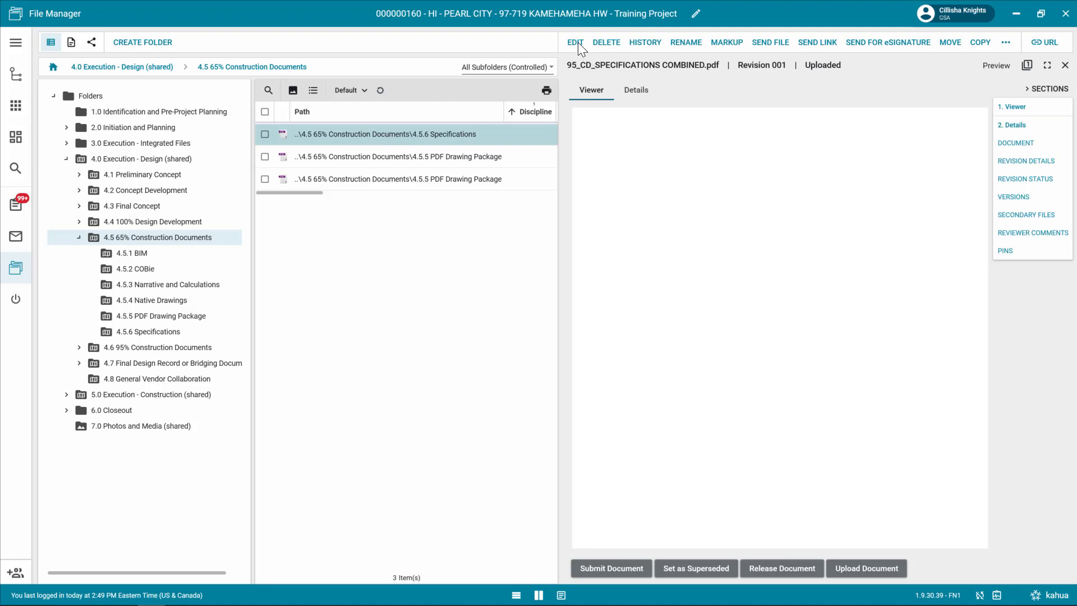
{"action": "left_click", "coordinate": [1065, 65]}
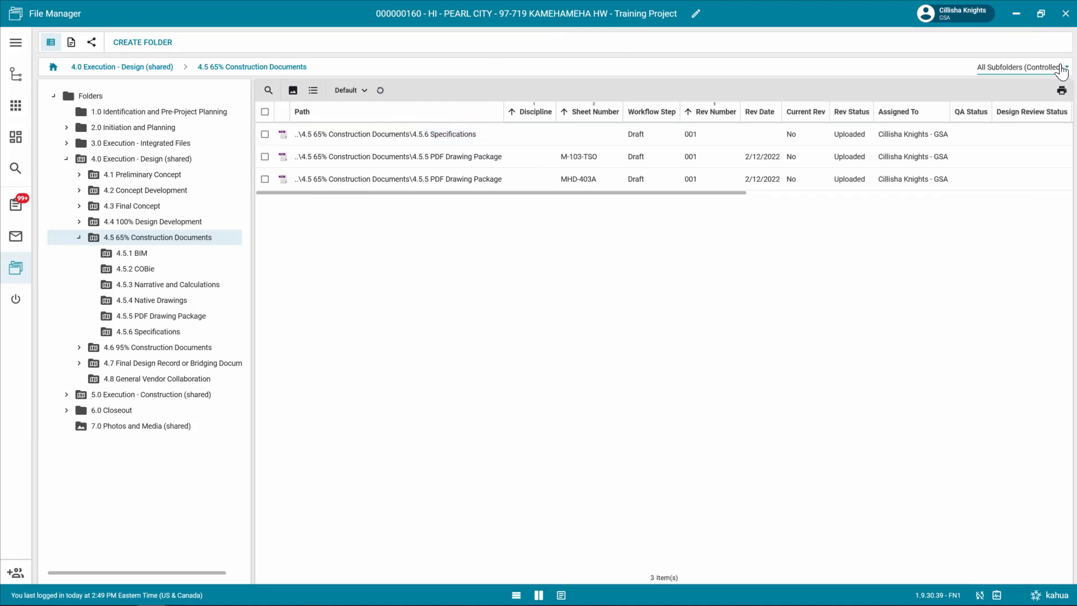
{"action": "left_click", "coordinate": [265, 112]}
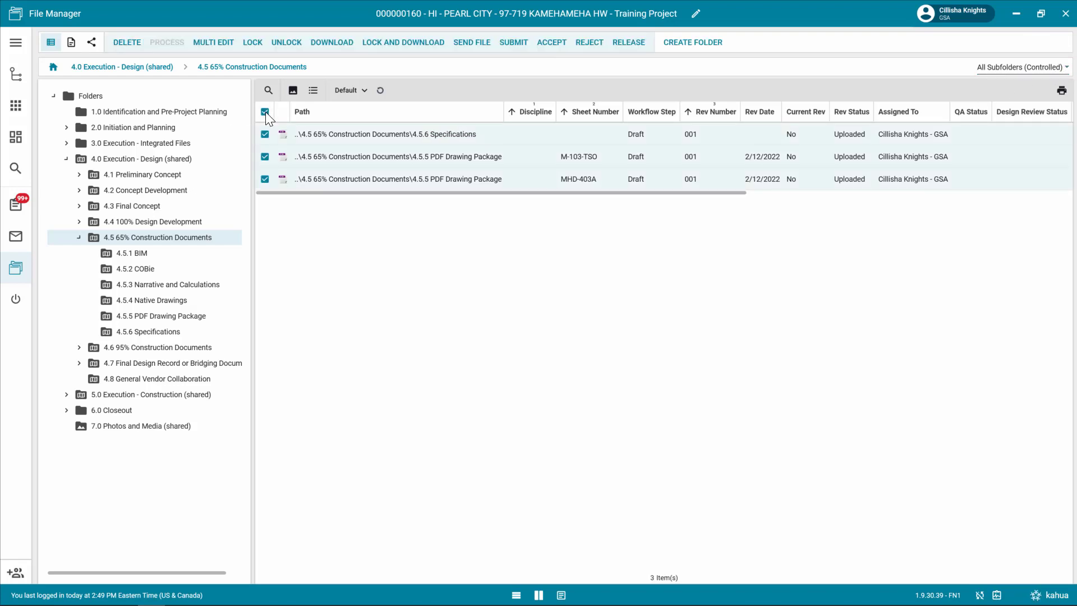
Bulk-edit and save the three selected files, then begin submitting them to QA
{"action": "left_click", "coordinate": [213, 43]}
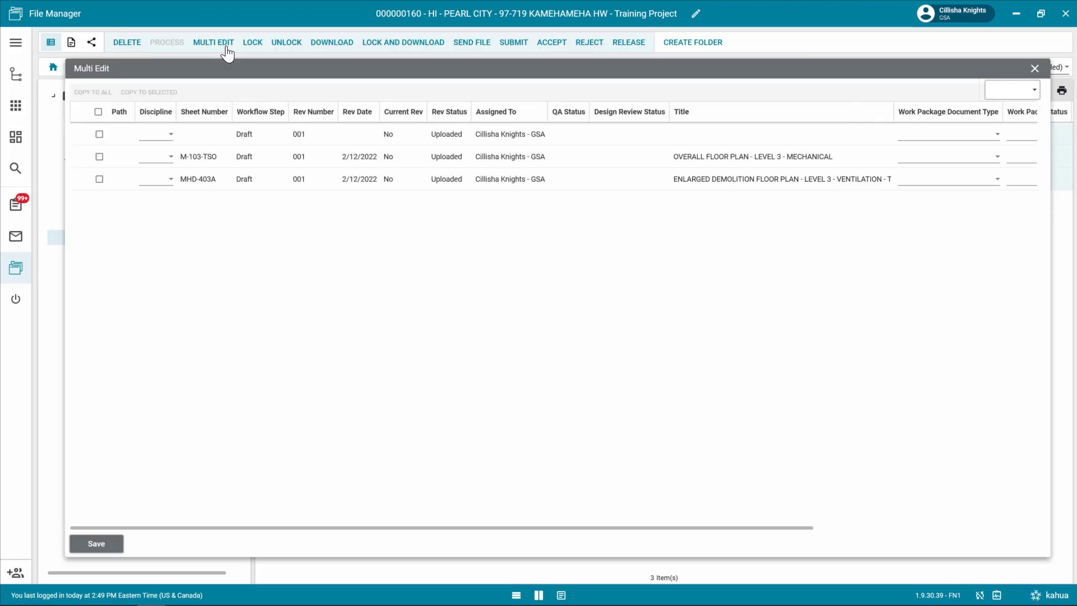
{"action": "left_click", "coordinate": [95, 543]}
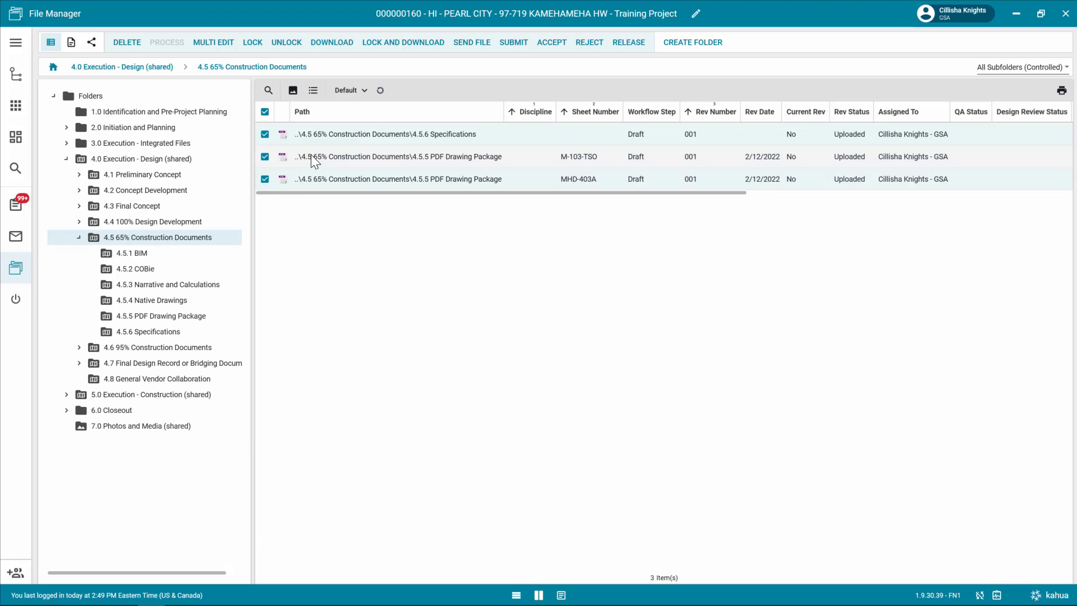
{"action": "left_click", "coordinate": [512, 45]}
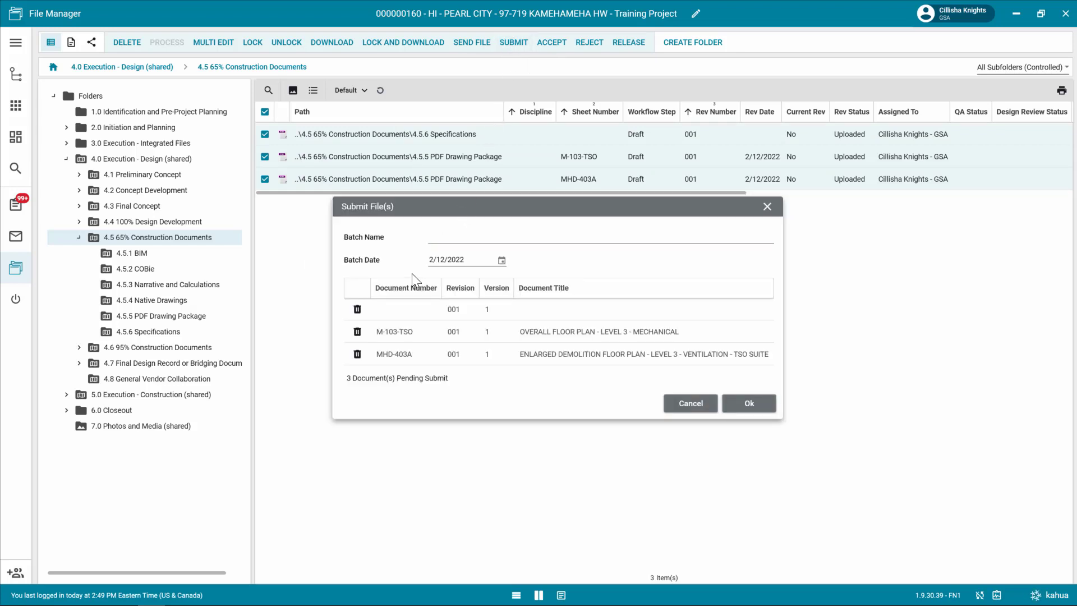
Submit the three files to QA as batch '65% CONSTRUCTION' and check the status columns
{"action": "left_click", "coordinate": [474, 235]}
{"action": "type", "text": "65% CONSTRUCTION"}
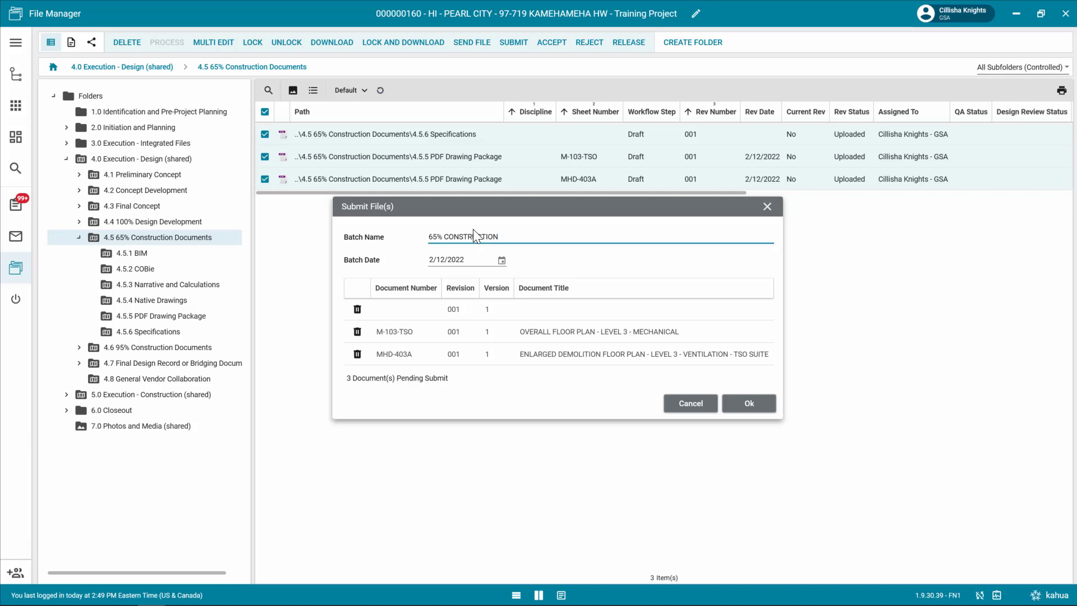
{"action": "left_click", "coordinate": [740, 404]}
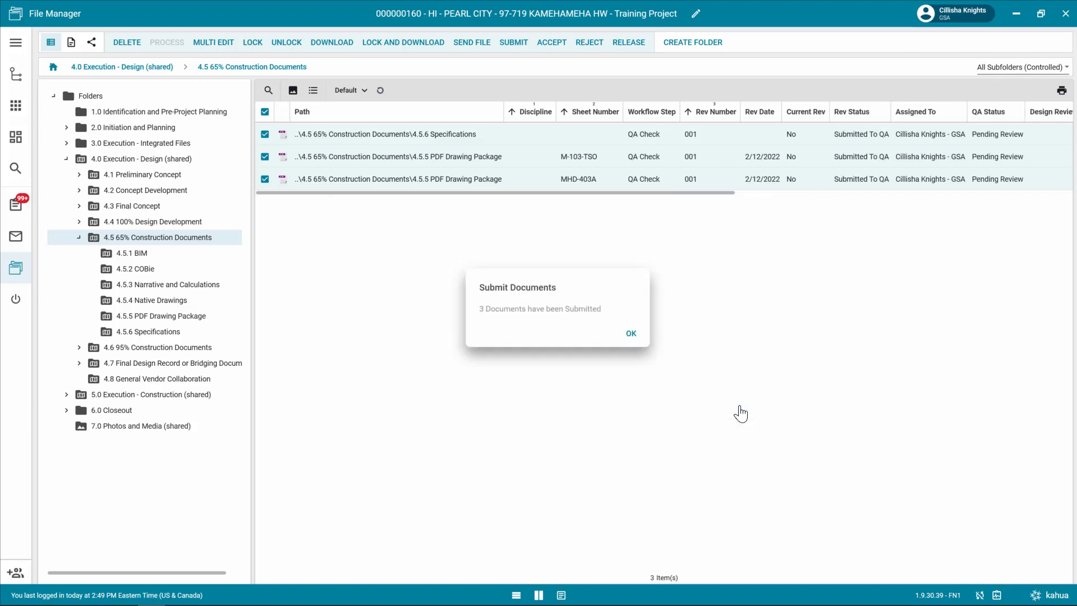
{"action": "left_click", "coordinate": [631, 334]}
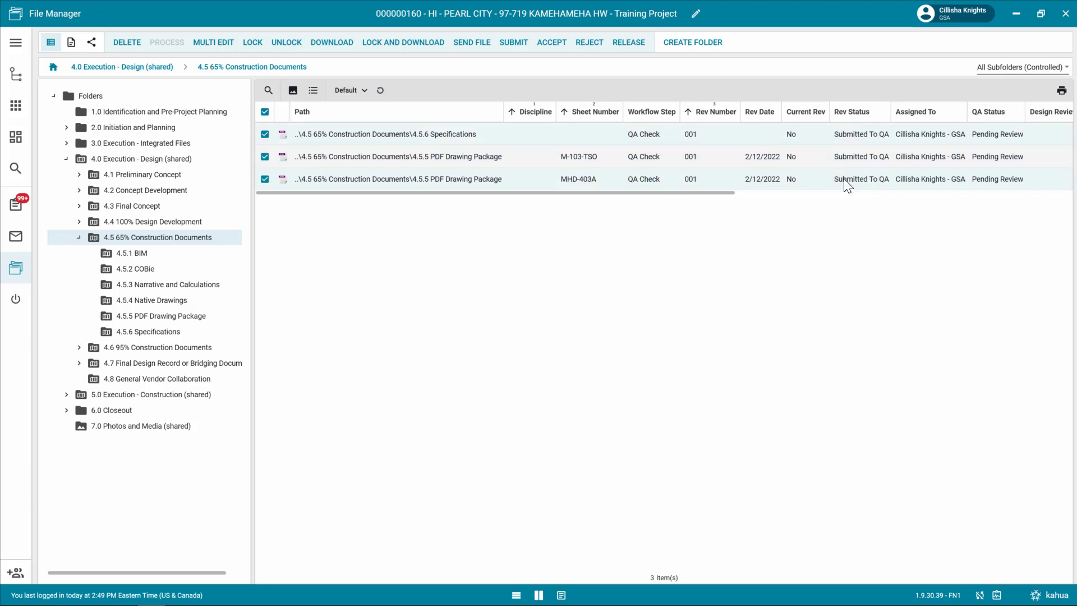
{"action": "left_click_drag", "start_coordinate": [684, 192], "coordinate": [758, 194]}
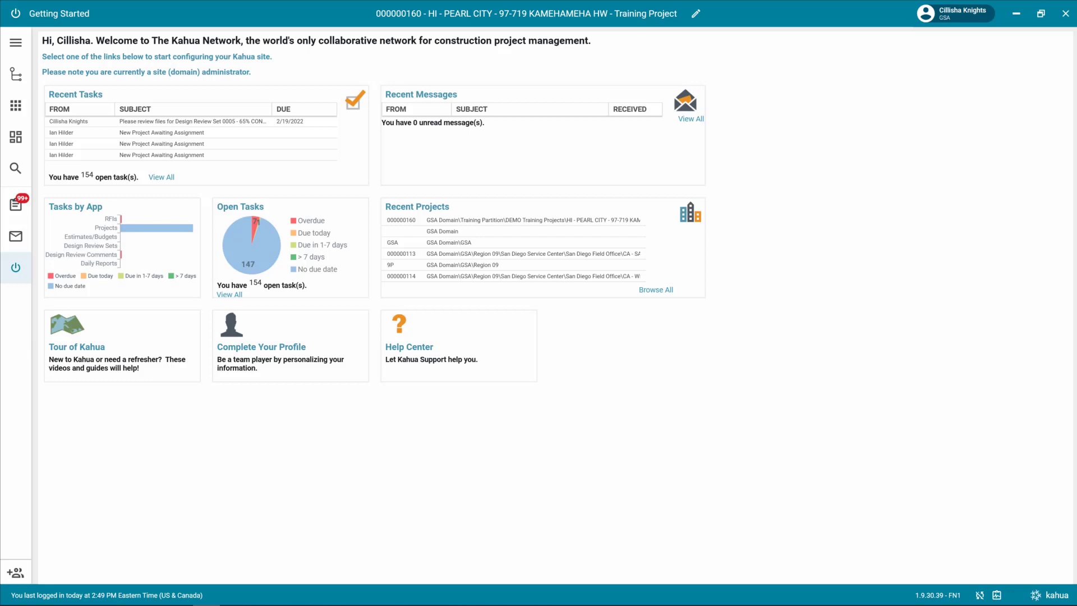
Reopen File Manager listing controlled files from all subfolders
{"action": "left_click", "coordinate": [16, 106]}
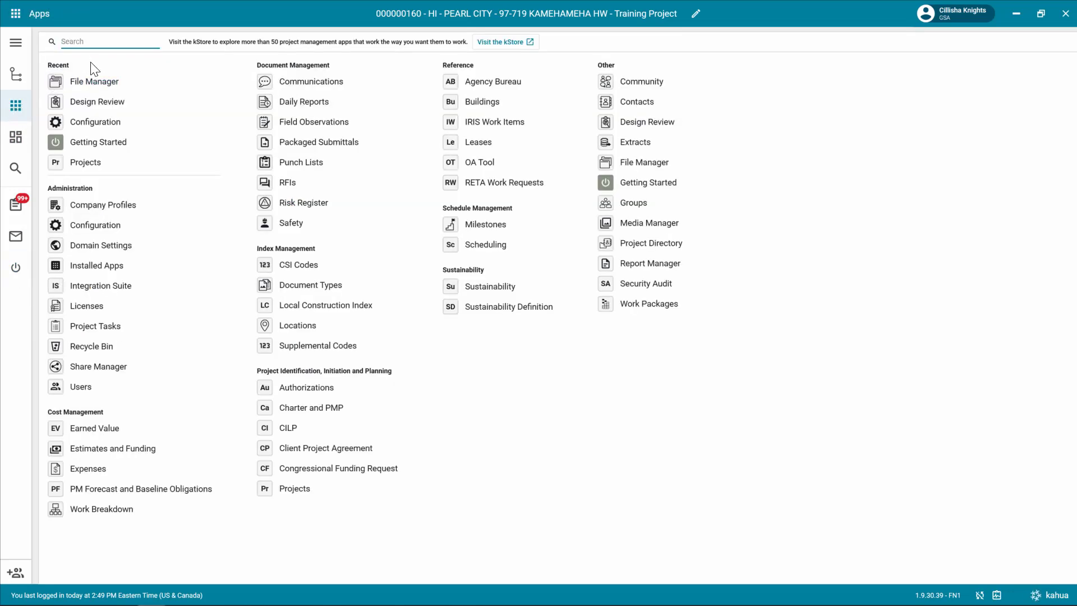
{"action": "left_click", "coordinate": [101, 85]}
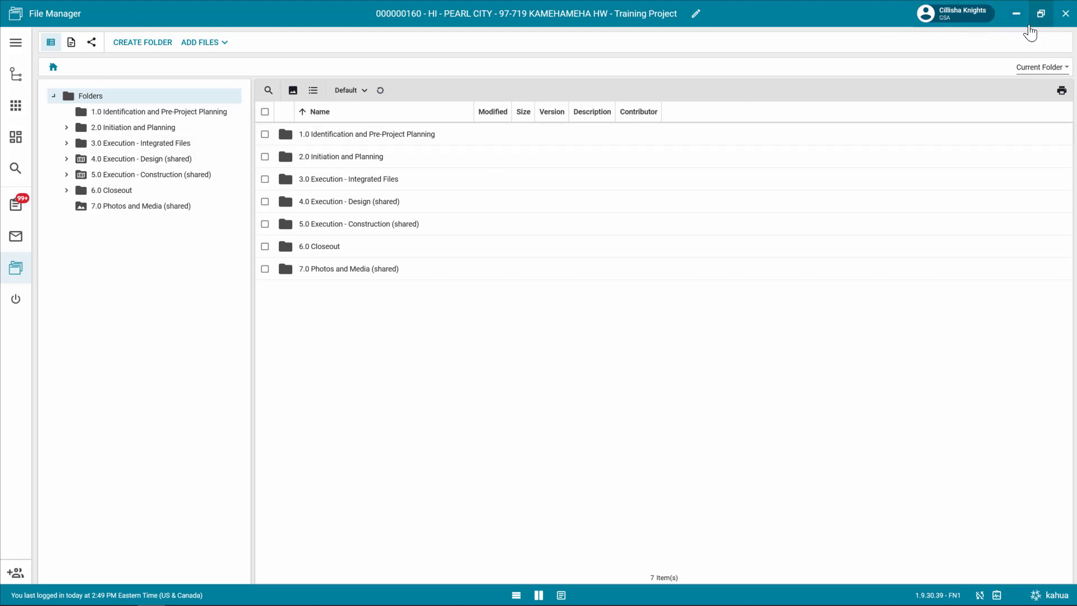
{"action": "left_click", "coordinate": [1047, 68]}
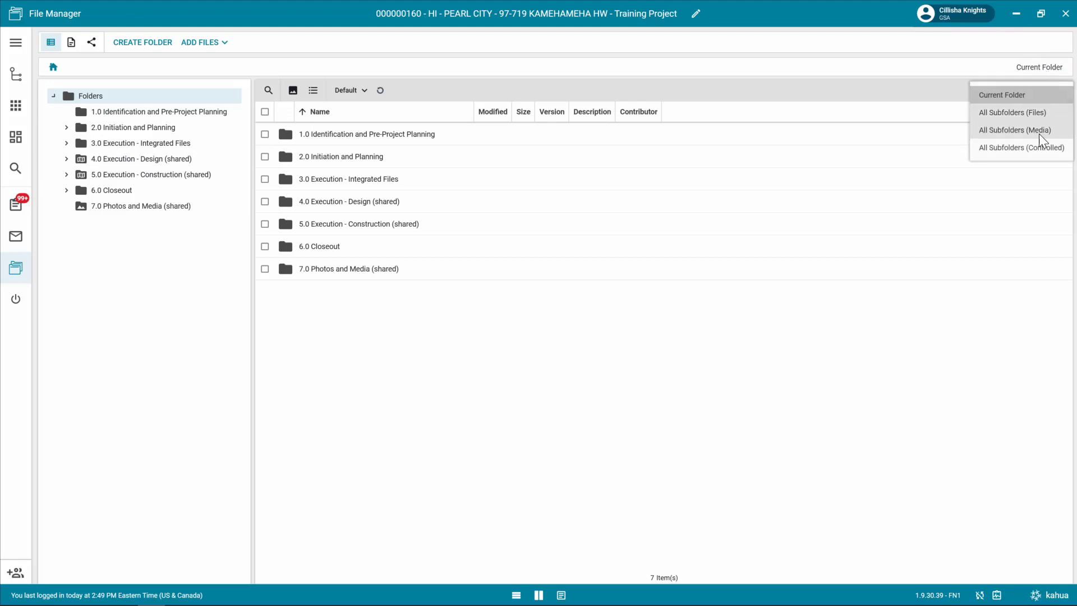
{"action": "left_click", "coordinate": [1035, 148]}
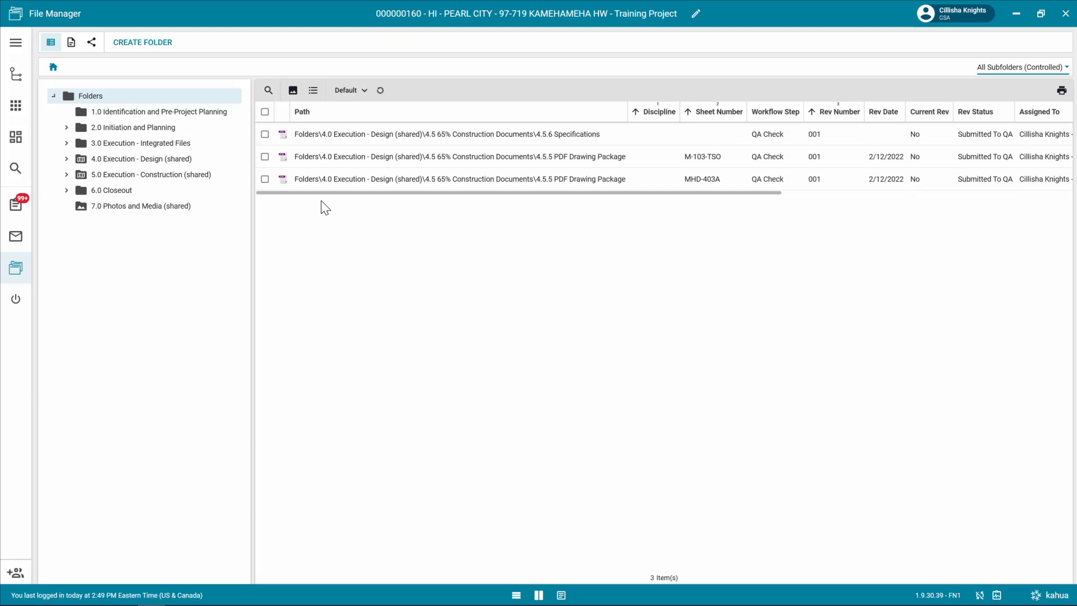
QA-accept the drawings M-103-TSO and MHD-403A
{"action": "left_click", "coordinate": [265, 157]}
{"action": "left_click", "coordinate": [265, 179]}
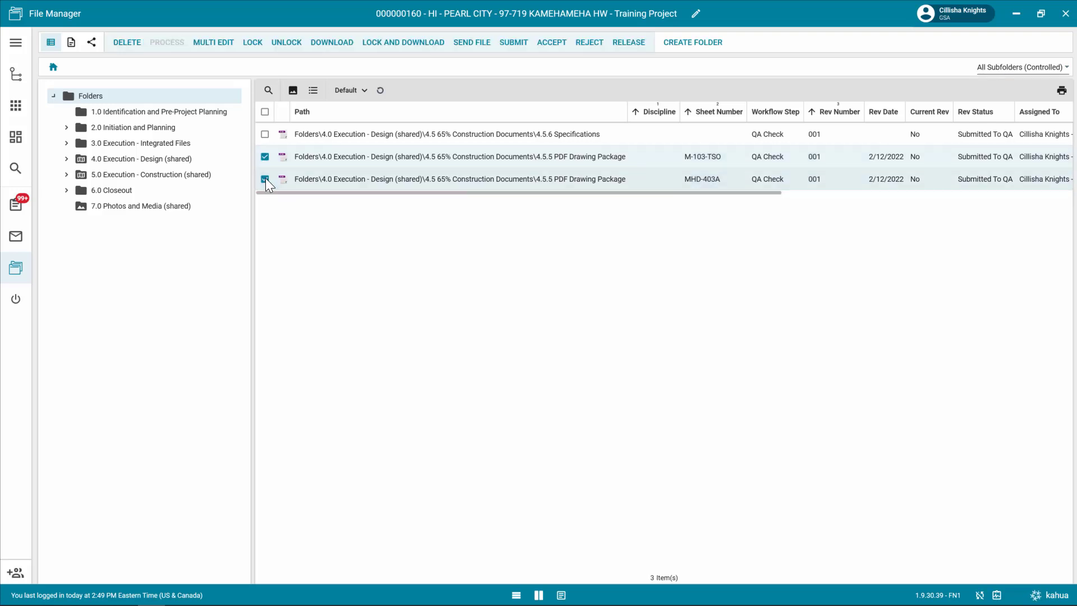
{"action": "left_click", "coordinate": [556, 45]}
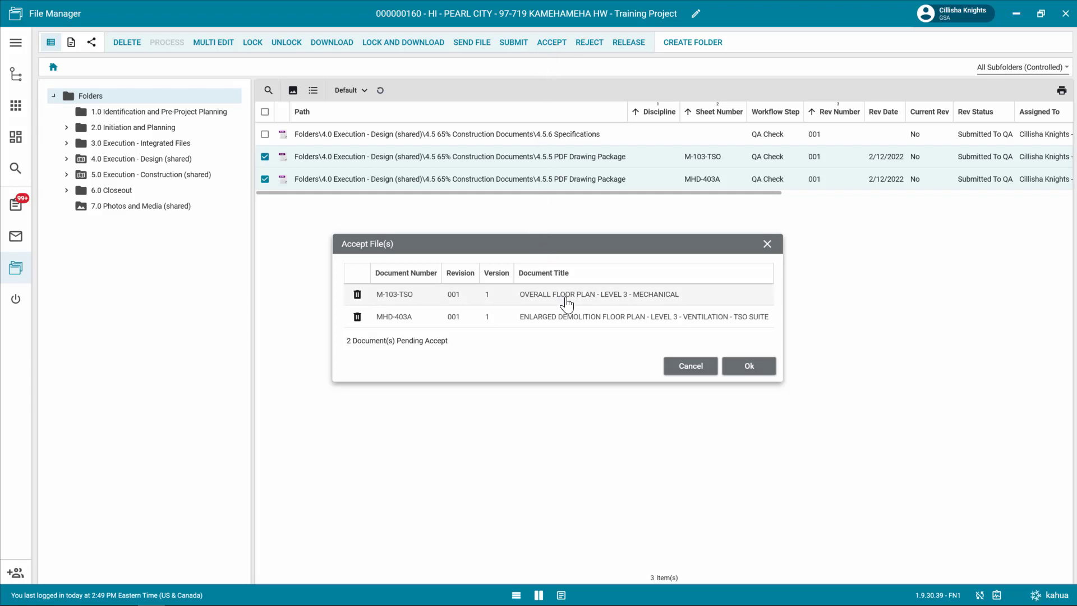
{"action": "left_click", "coordinate": [757, 370]}
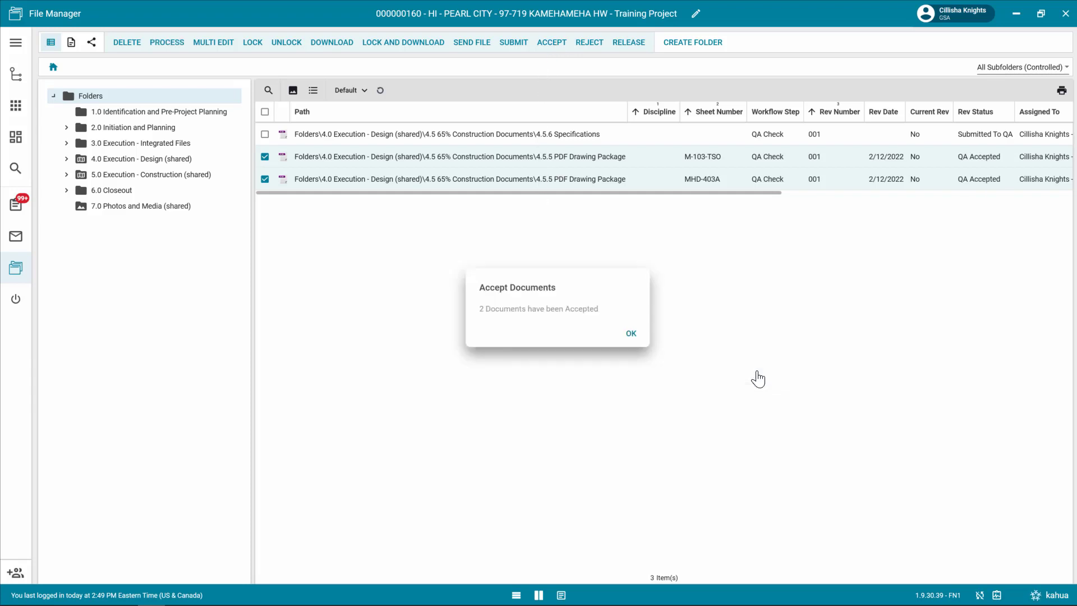
{"action": "left_click", "coordinate": [631, 334]}
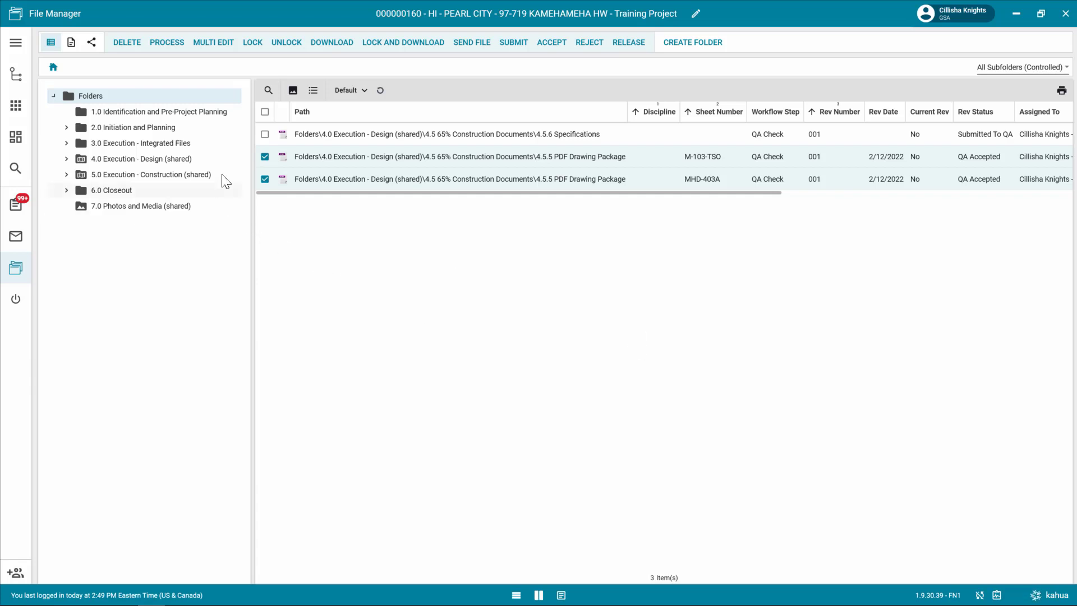
Reject the 65% Specifications file with reason 'resubmit in next submittal' and 14 days to resubmit
{"action": "left_click", "coordinate": [266, 134]}
{"action": "left_click", "coordinate": [266, 156]}
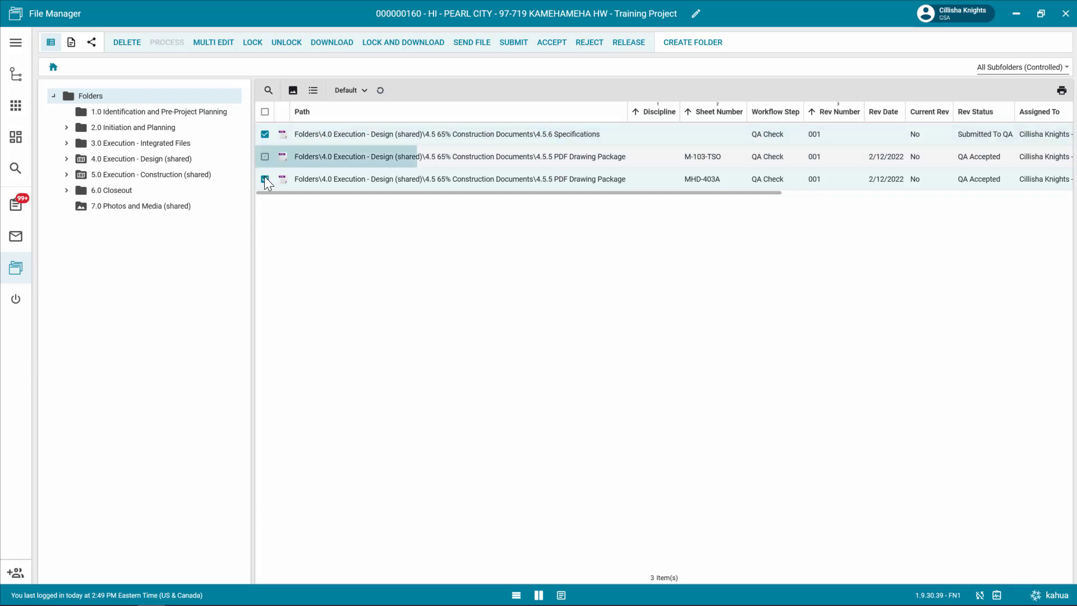
{"action": "left_click", "coordinate": [264, 178]}
{"action": "left_click", "coordinate": [588, 49]}
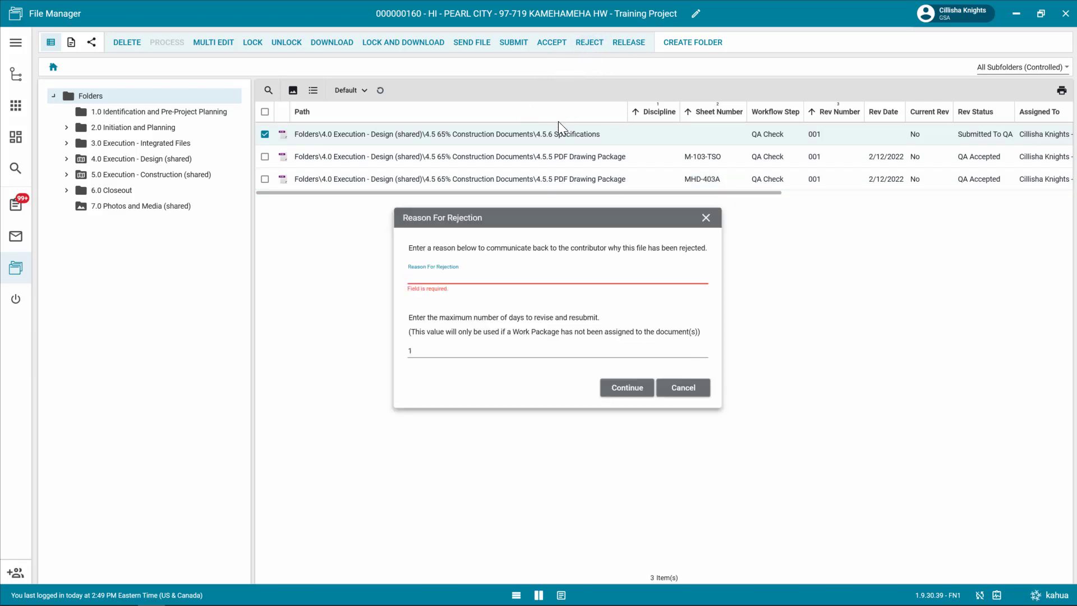
{"action": "left_click", "coordinate": [560, 279]}
{"action": "type", "text": "Resubmit in next submittal."}
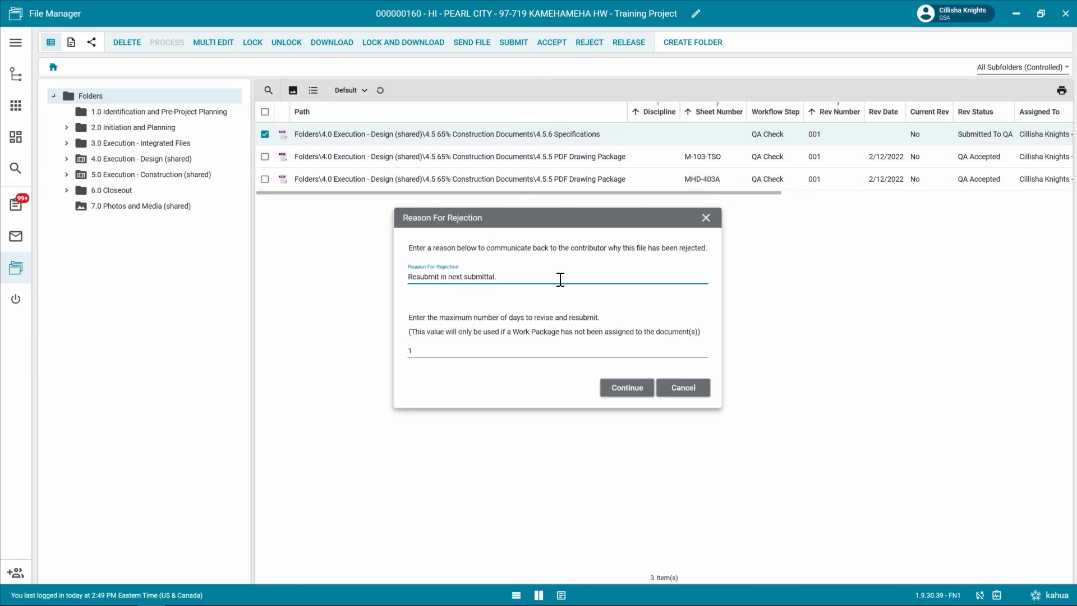
{"action": "left_click", "coordinate": [427, 351]}
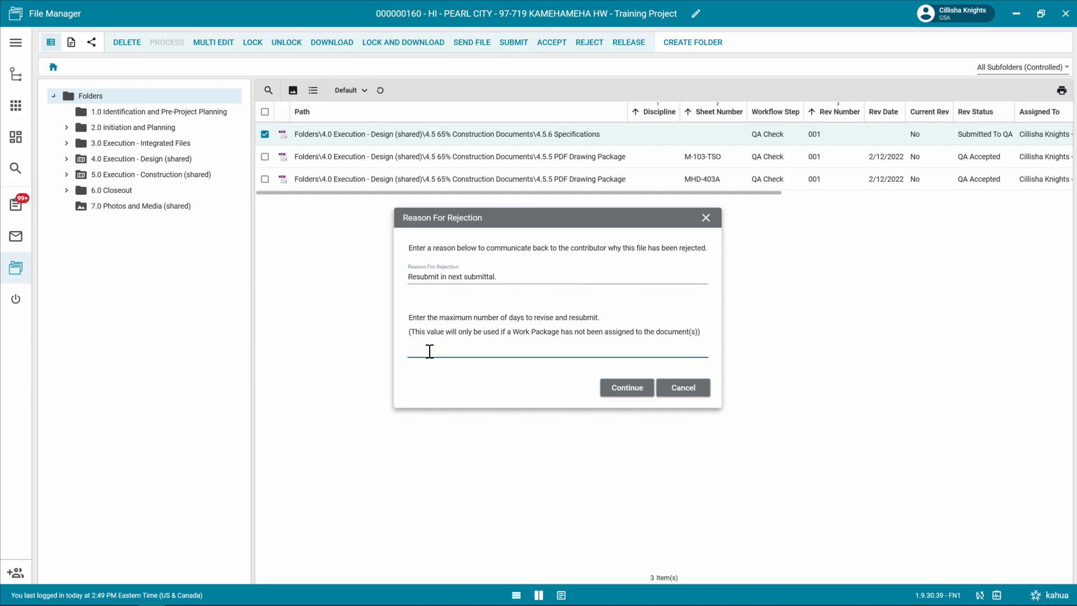
{"action": "type", "text": "4"}
{"action": "left_click", "coordinate": [629, 391]}
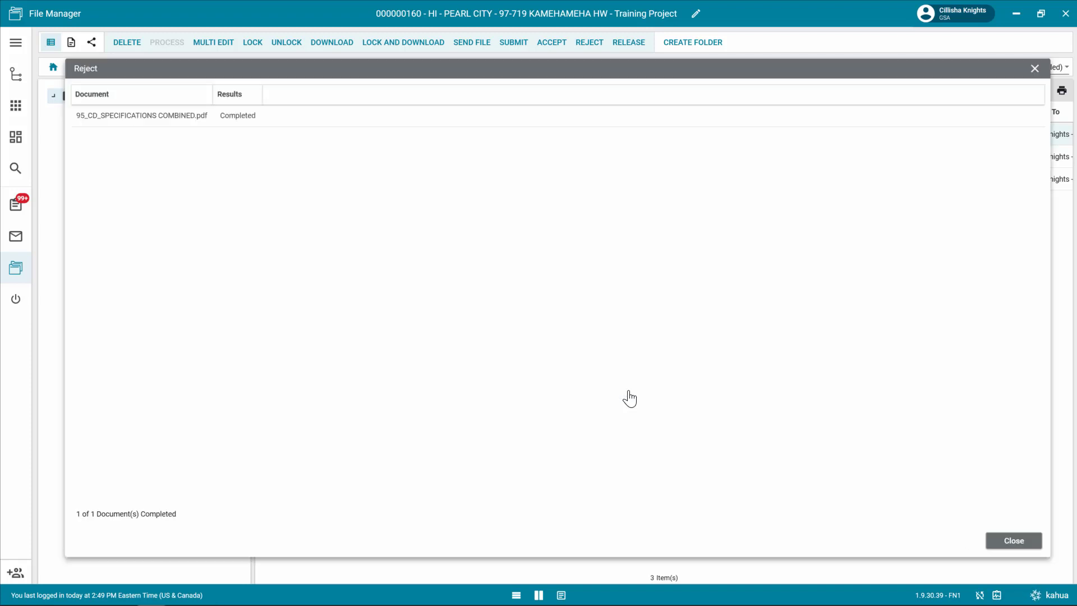
{"action": "left_click", "coordinate": [1034, 69]}
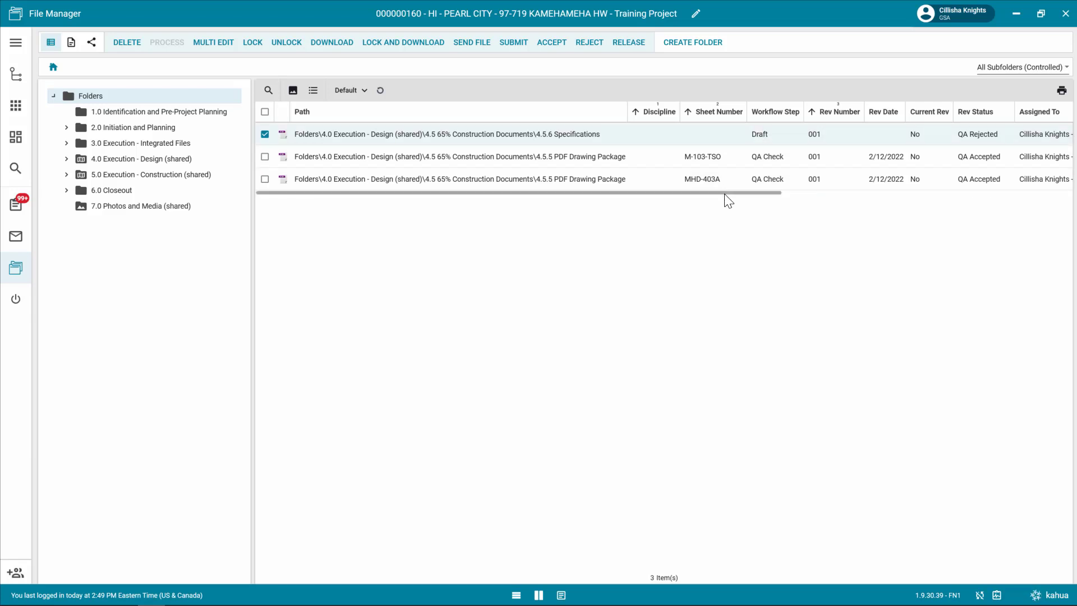
Scroll the file table sideways to check the status columns
{"action": "left_click_drag", "start_coordinate": [725, 195], "coordinate": [824, 190]}
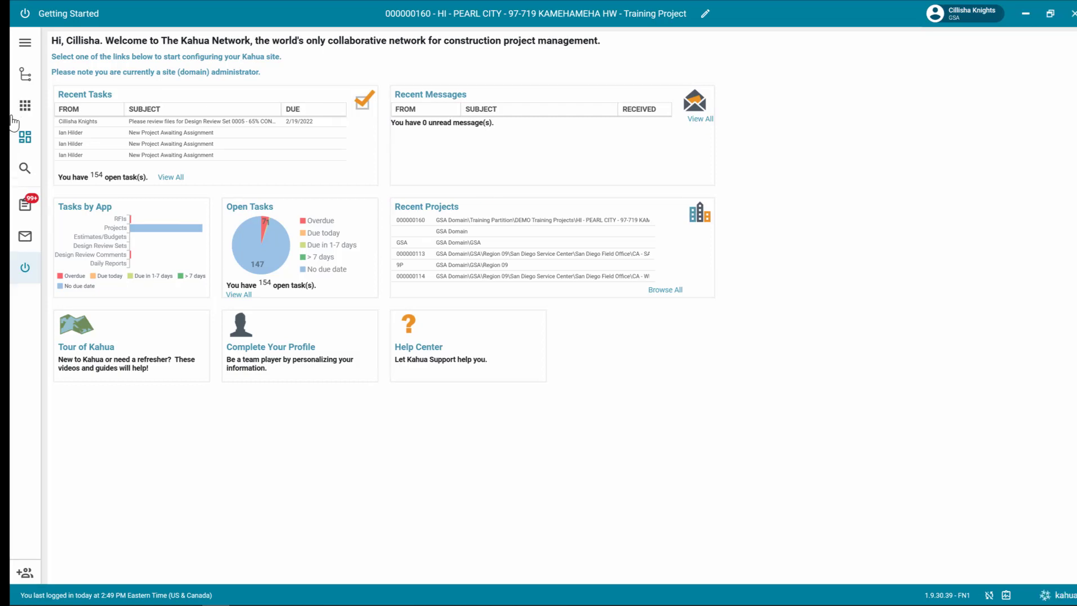
Open File Manager showing controlled files from all subfolders
{"action": "left_click", "coordinate": [68, 105]}
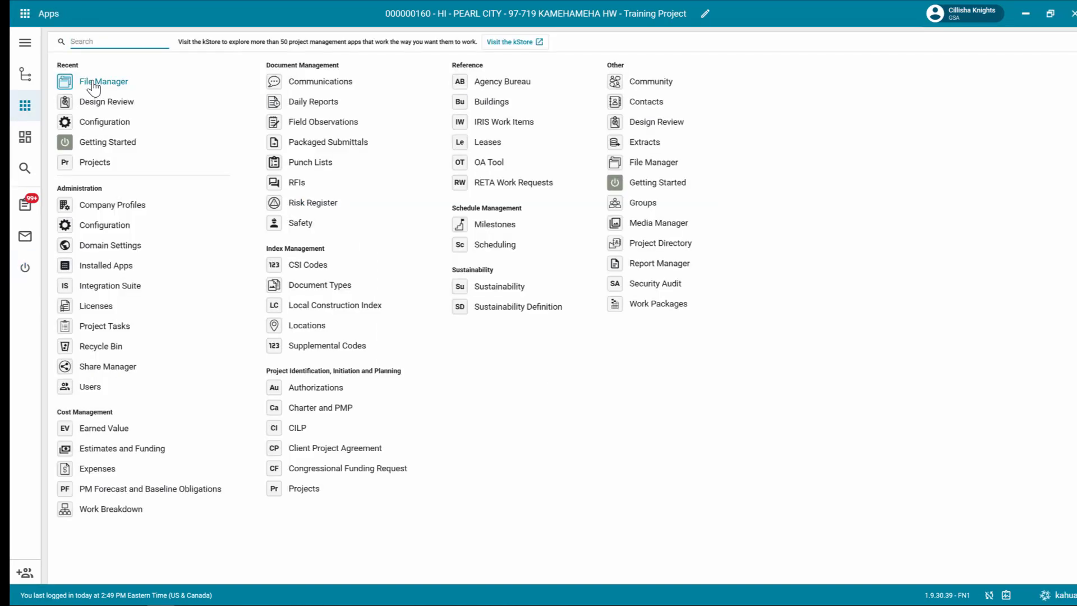
{"action": "left_click", "coordinate": [90, 84]}
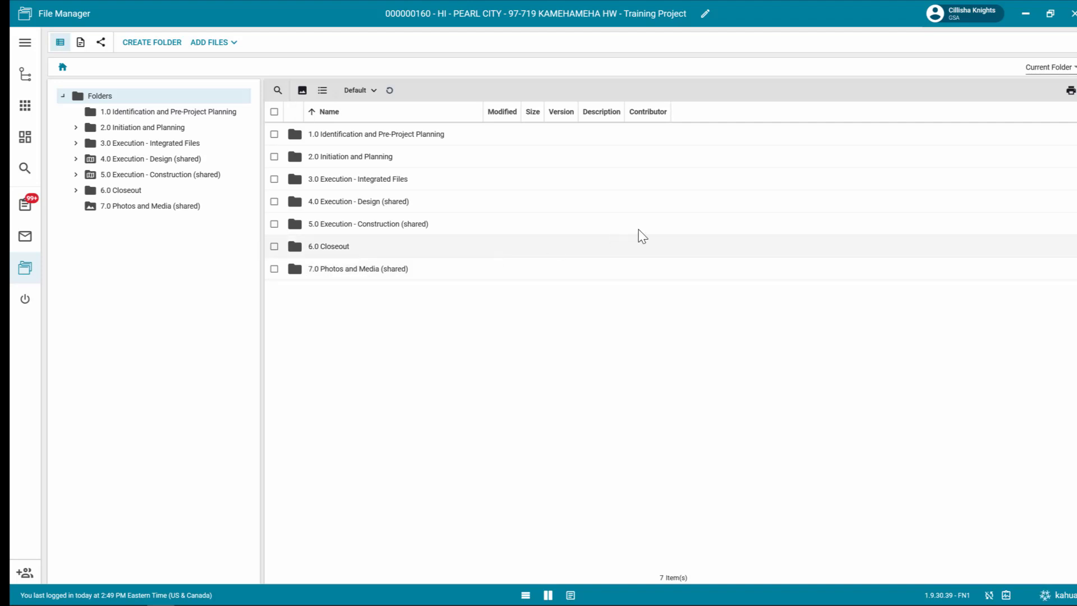
{"action": "left_click", "coordinate": [1059, 67]}
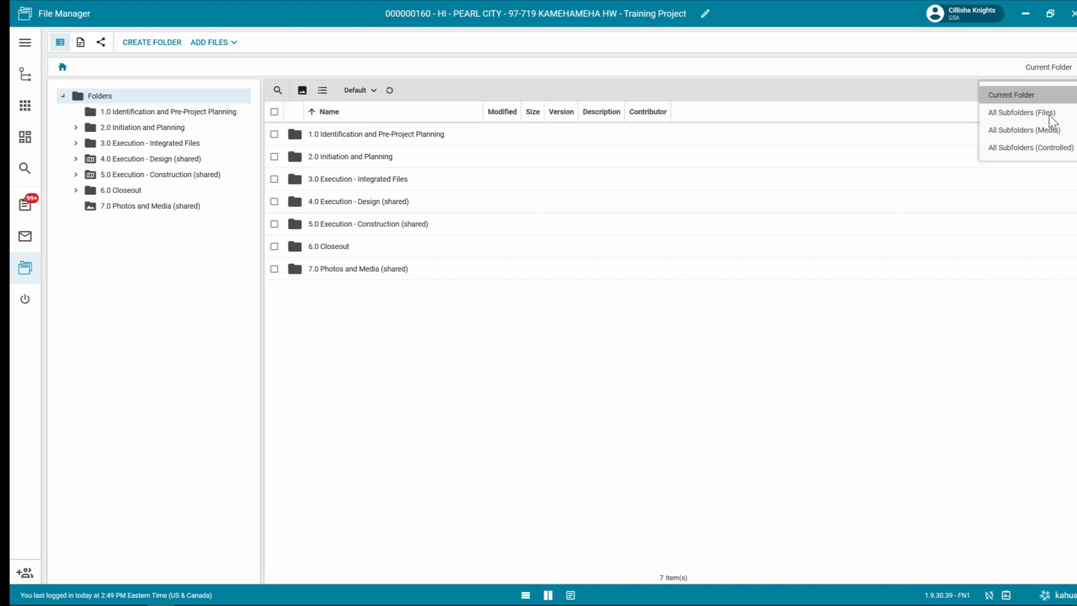
{"action": "left_click", "coordinate": [1034, 148]}
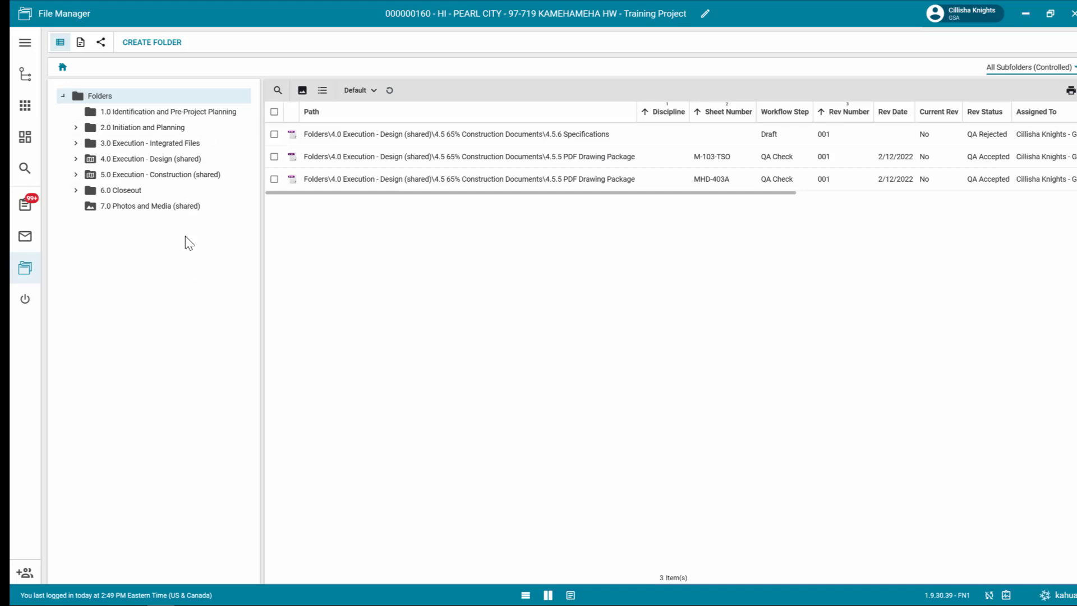
Process drawings M-103-TSO and MHD-403A into a new Design Review Set
{"action": "left_click", "coordinate": [274, 156]}
{"action": "left_click", "coordinate": [274, 179]}
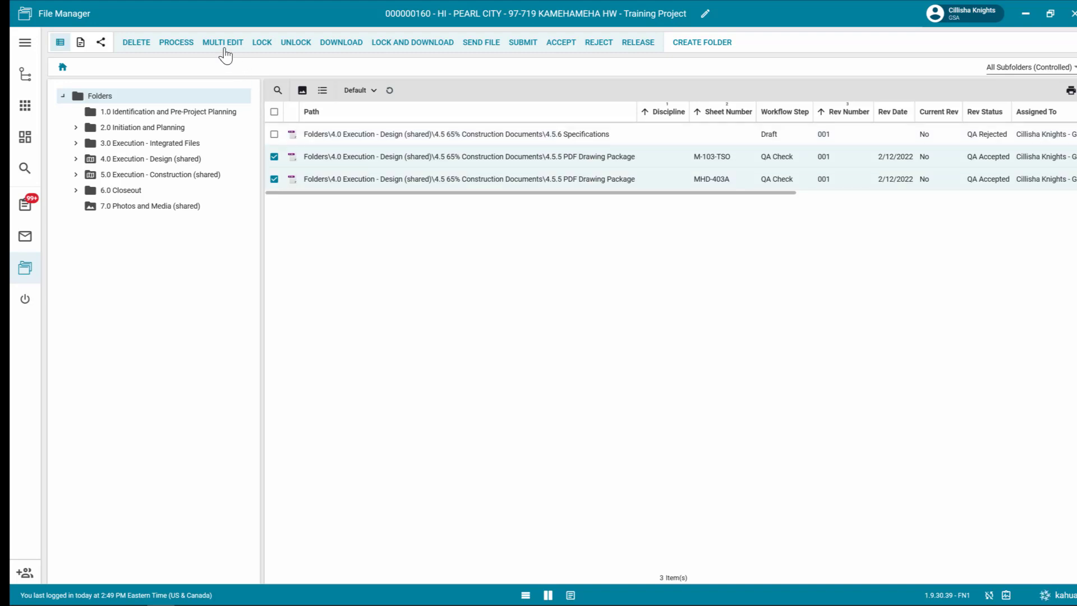
{"action": "left_click", "coordinate": [189, 43]}
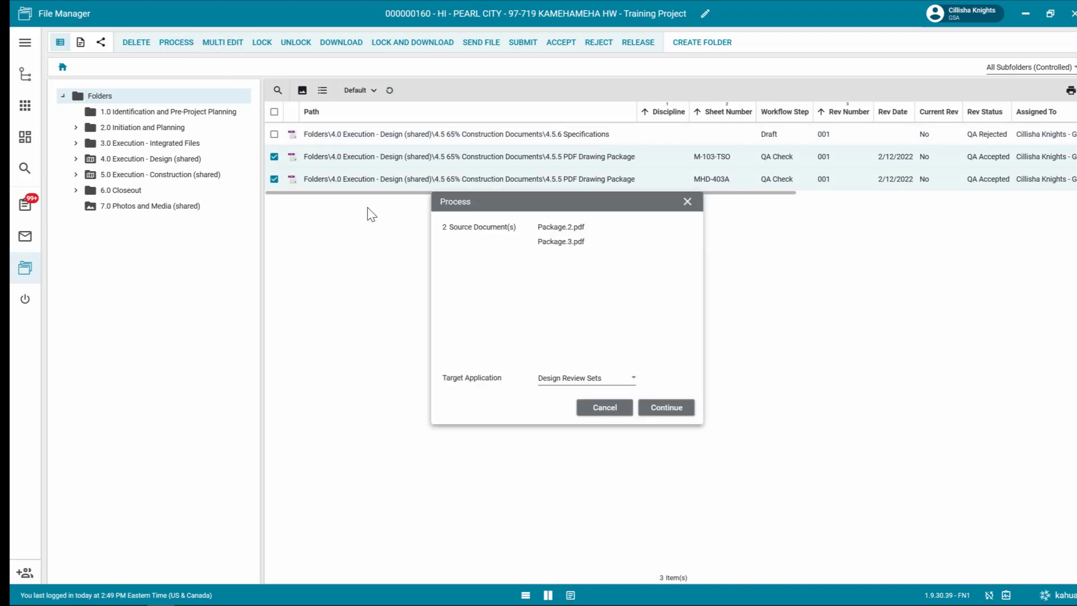
{"action": "left_click", "coordinate": [668, 408]}
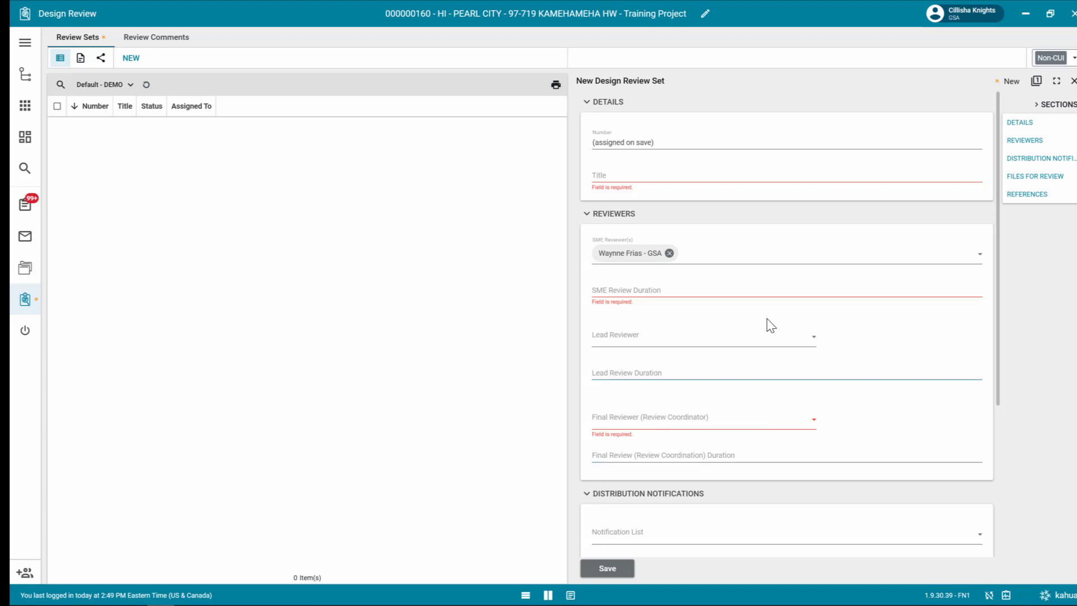
Set the CUI classification and distribution list, then save the 65% CONSTRUCTION review set
{"action": "left_click", "coordinate": [1072, 61]}
{"action": "scroll", "coordinate": [703, 377], "scroll_direction": "down", "scroll_amount": 1}
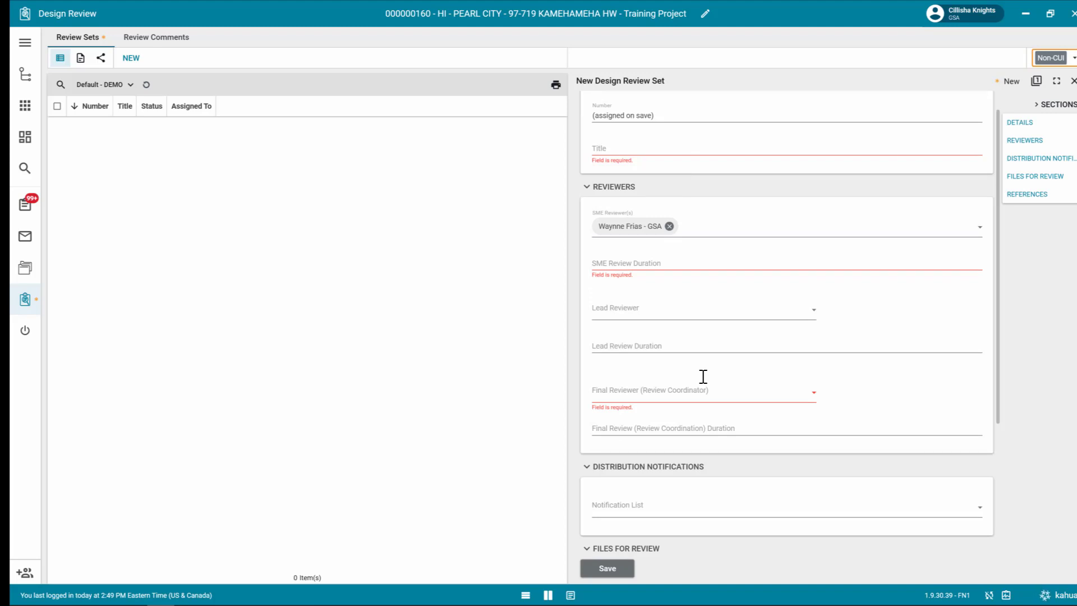
{"action": "scroll", "coordinate": [703, 376], "scroll_direction": "down", "scroll_amount": 7}
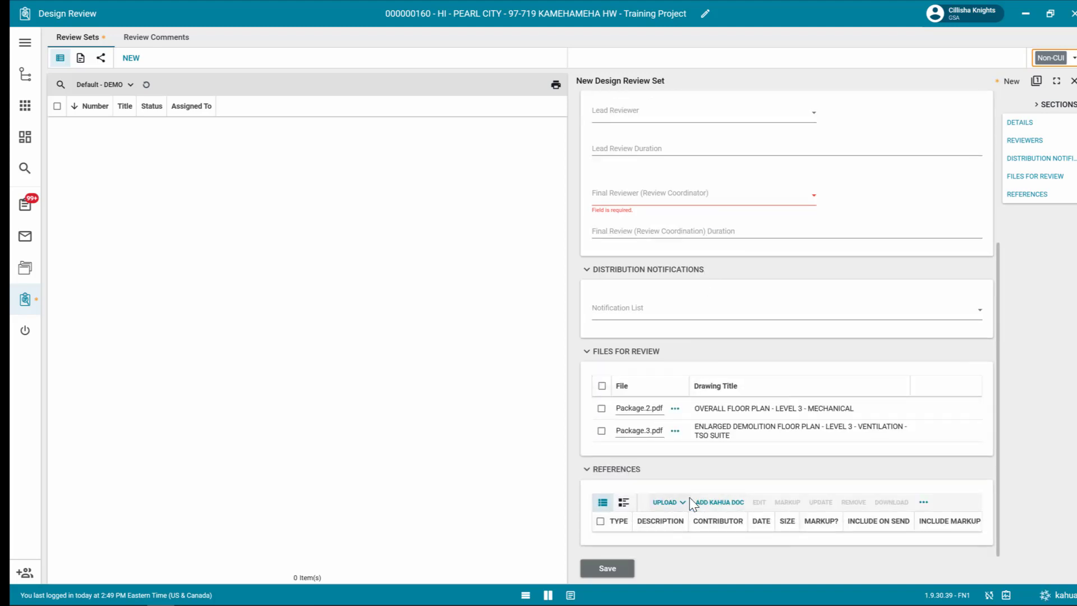
{"action": "left_click", "coordinate": [622, 327]}
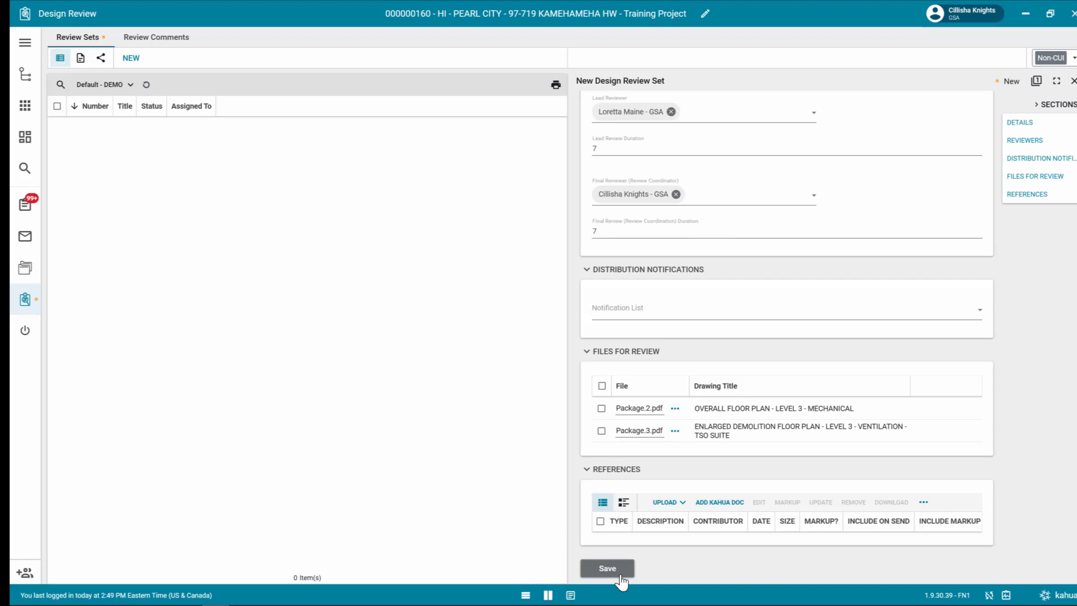
{"action": "left_click", "coordinate": [608, 568]}
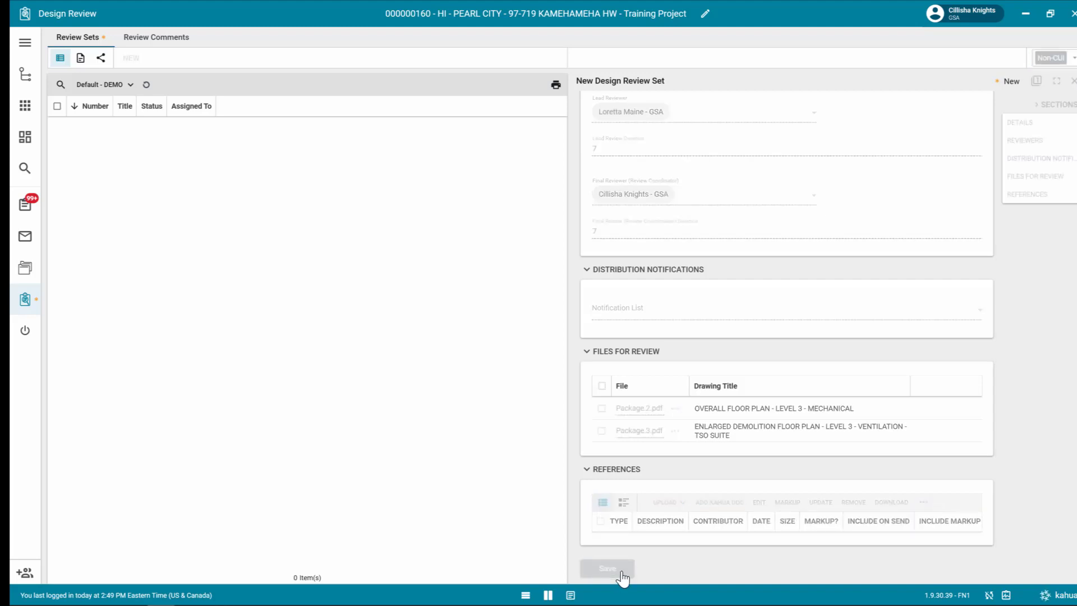
Open review set 0006 and submit it for review
{"action": "left_click", "coordinate": [1074, 81]}
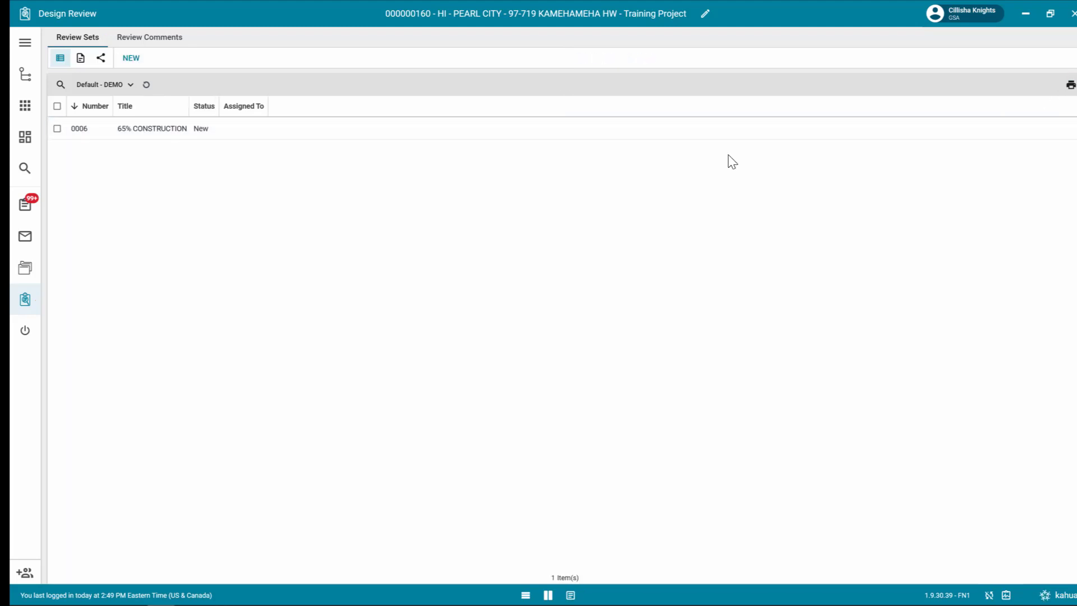
{"action": "left_click", "coordinate": [490, 131]}
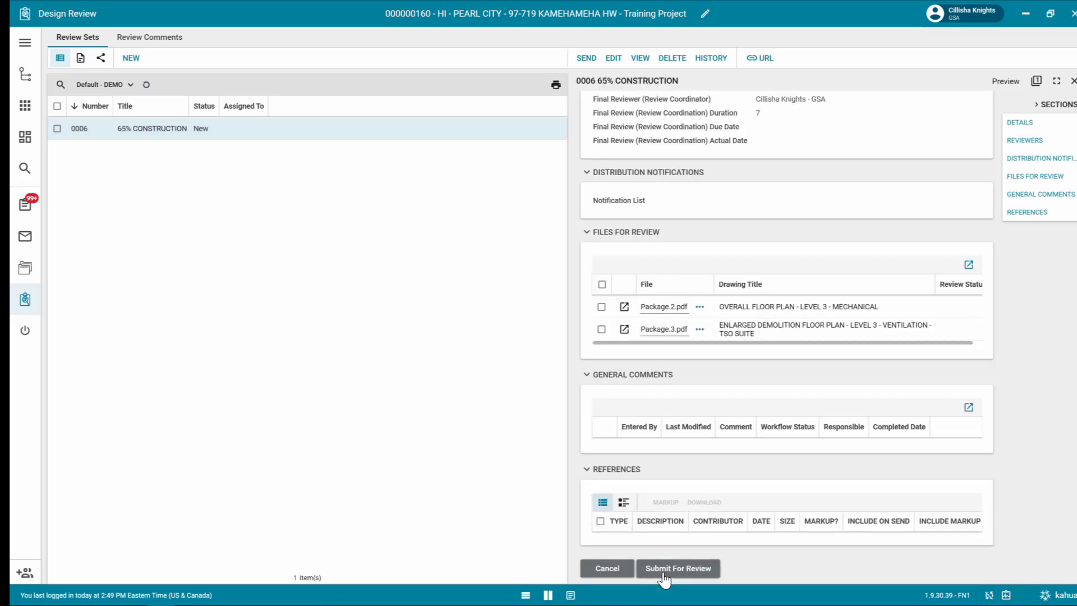
{"action": "left_click", "coordinate": [664, 578]}
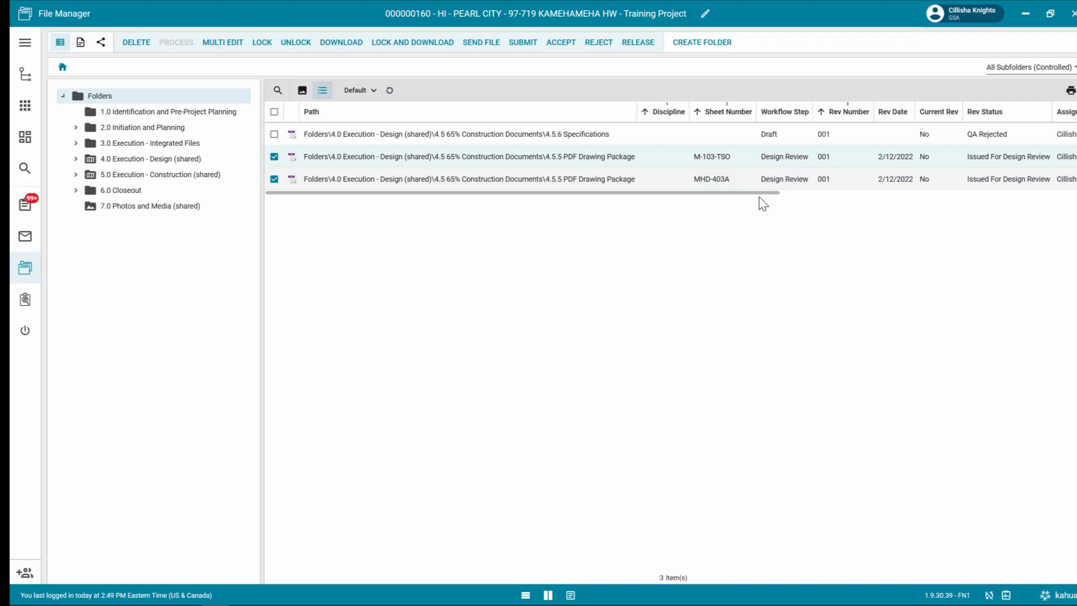
{"action": "left_click_drag", "start_coordinate": [752, 193], "coordinate": [867, 193]}
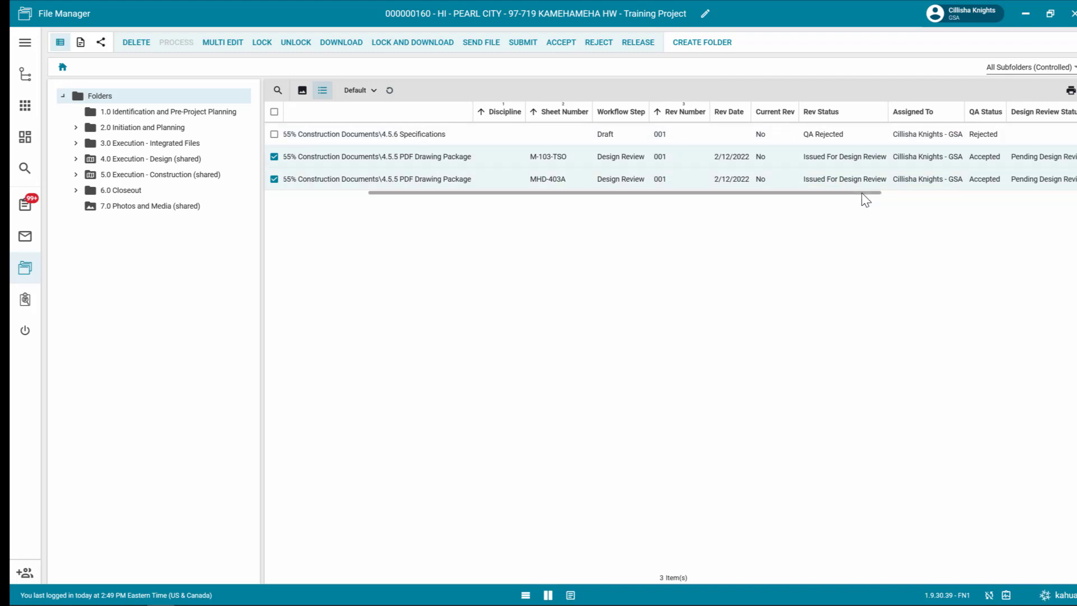
{"action": "scroll", "coordinate": [889, 200], "scroll_direction": "right", "scroll_amount": 5}
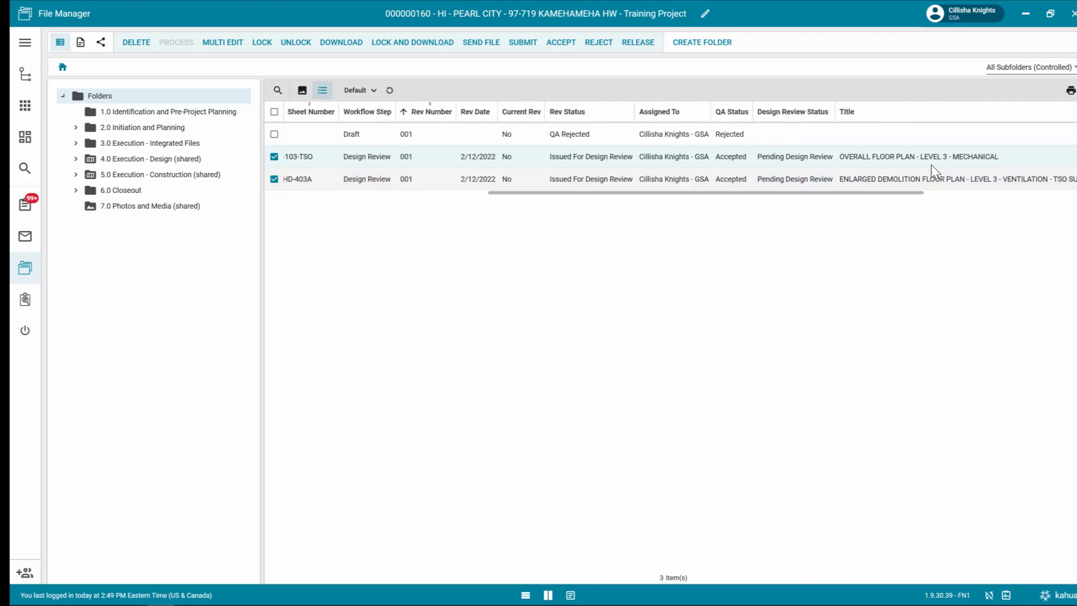